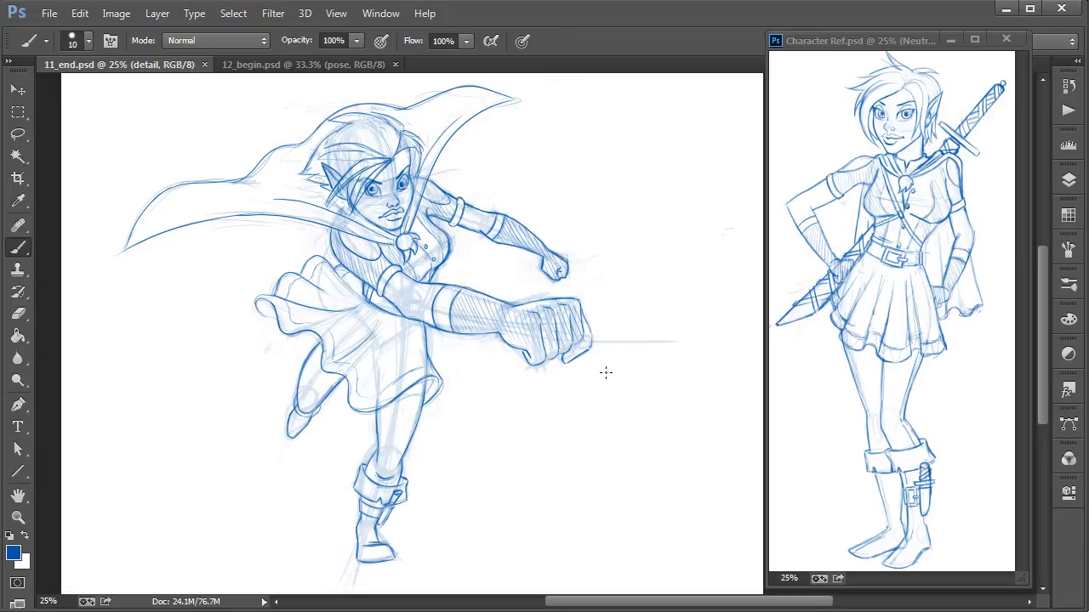
Peek at the Layers list, then switch to the blank 12_begin.psd pose document.
left_click(1068, 181)
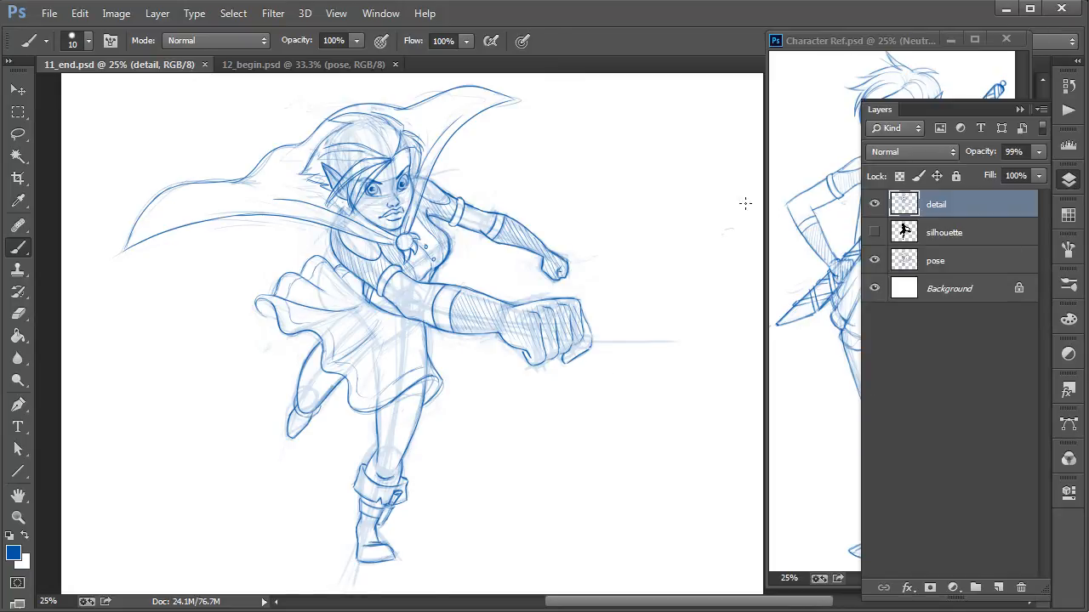
left_click(1068, 181)
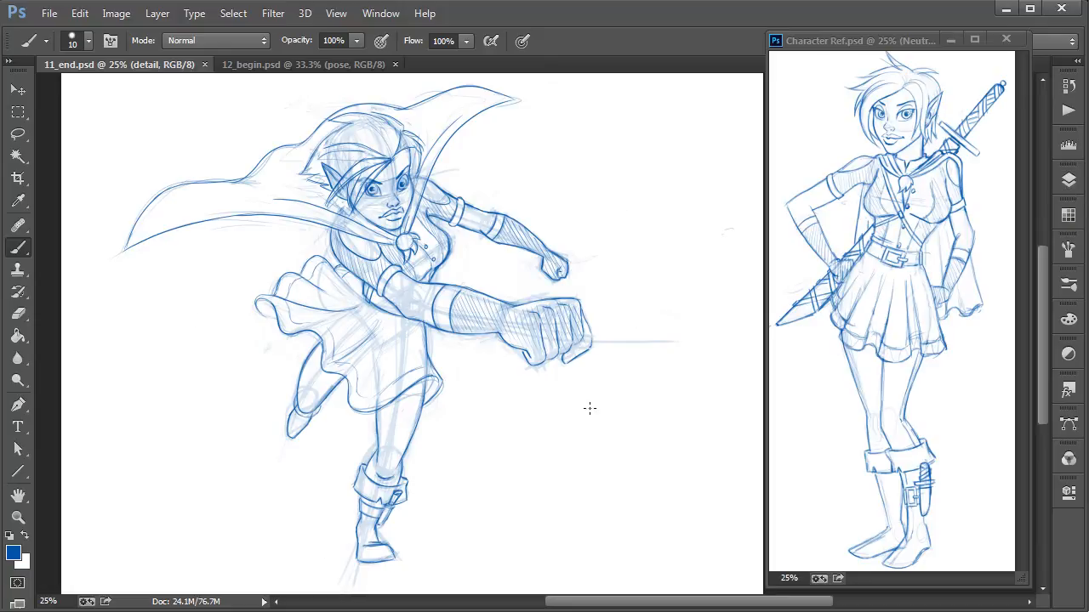
left_click(304, 65)
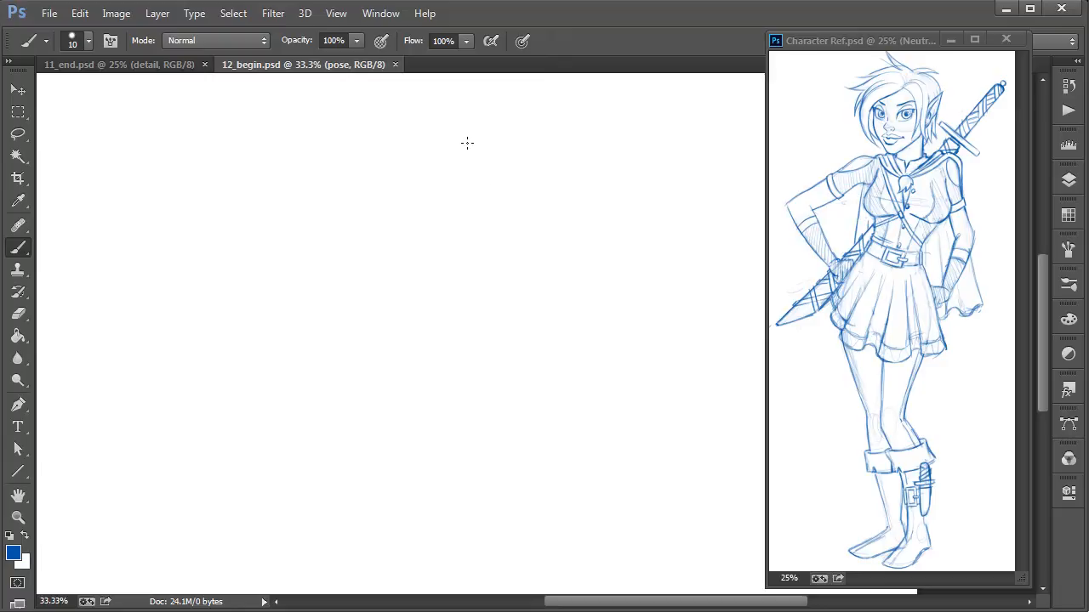
Draw and reinforce the curved blue line of action sweeping down to the left.
left_click_drag(470, 136, 396, 422)
mouse_move(459, 323)
left_mouse_down()
mouse_move(470, 143)
mouse_move(383, 433)
mouse_move(469, 128)
mouse_move(387, 425)
left_mouse_up()
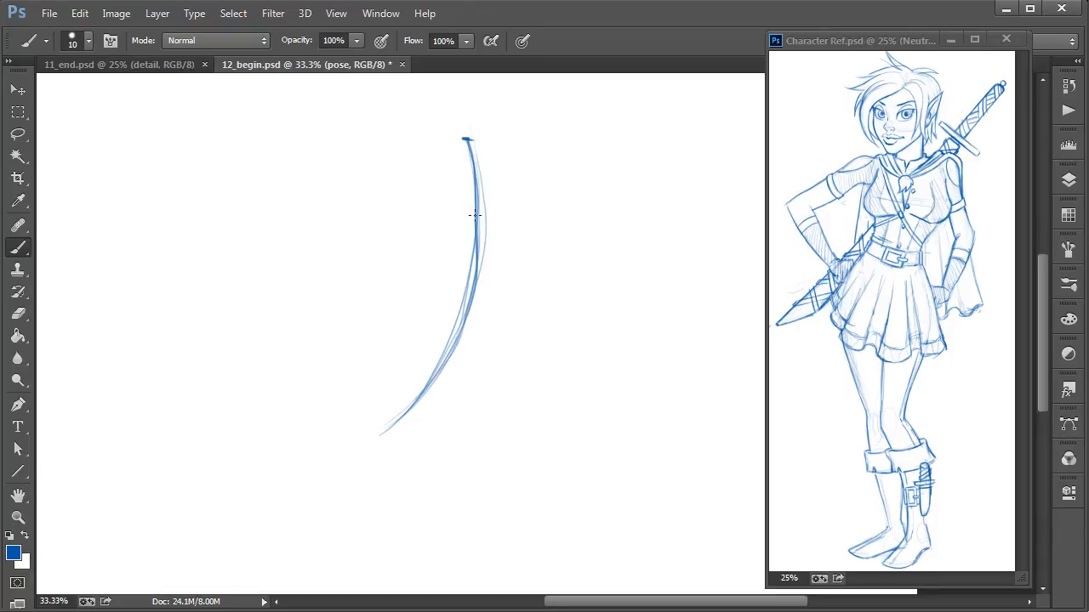
mouse_move(475, 214)
left_mouse_down()
mouse_move(358, 438)
mouse_move(390, 431)
left_mouse_up()
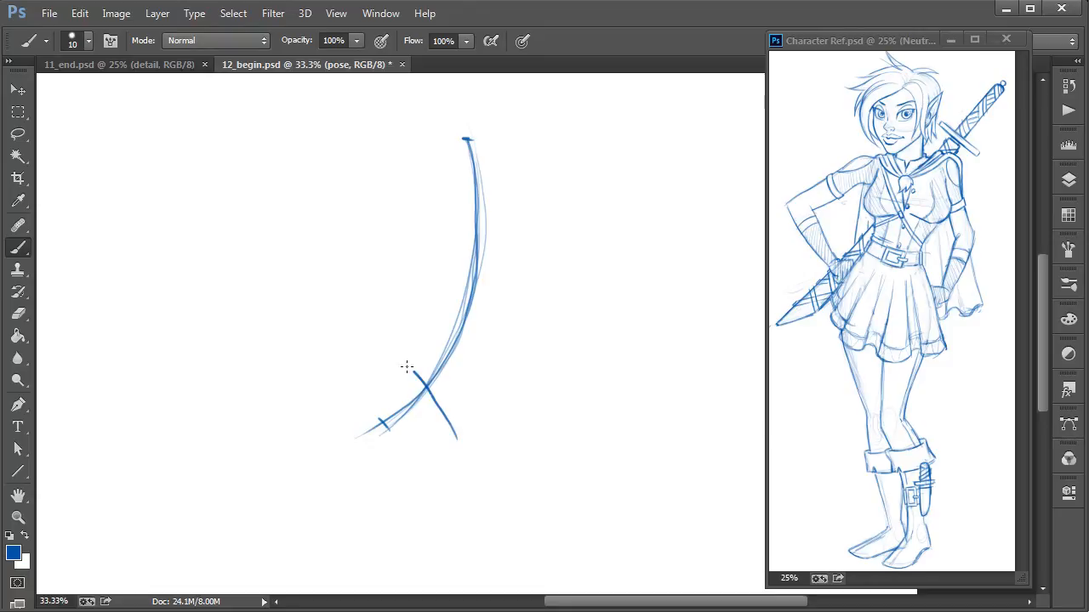
Sketch and retrace the long back-leg curve and the bent front-leg curve.
left_click_drag(459, 441, 94, 544)
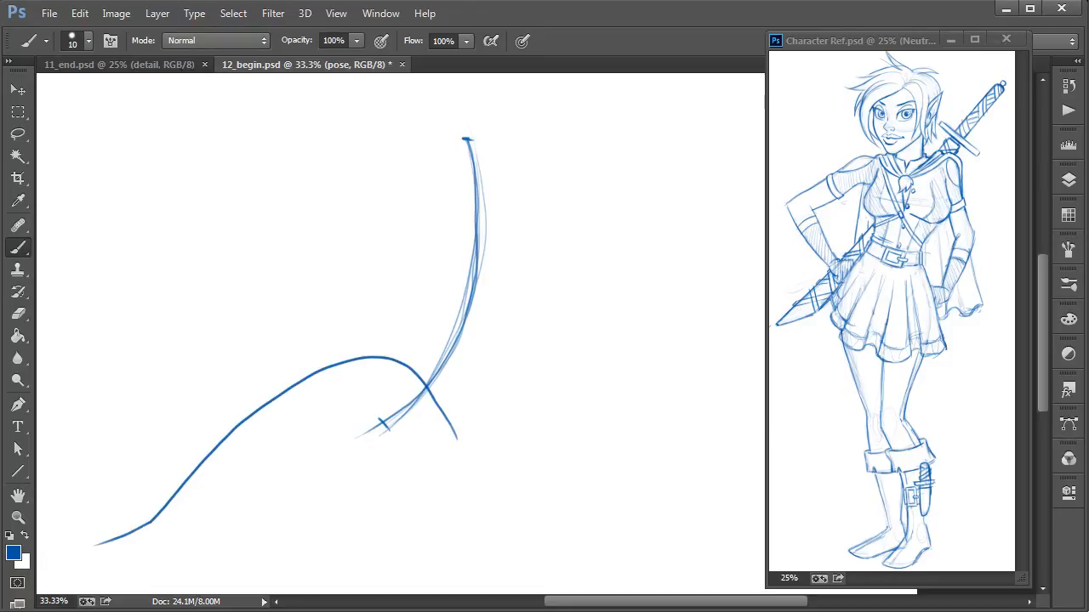
mouse_move(457, 435)
left_mouse_down()
mouse_move(374, 355)
mouse_move(246, 413)
mouse_move(98, 549)
left_mouse_up()
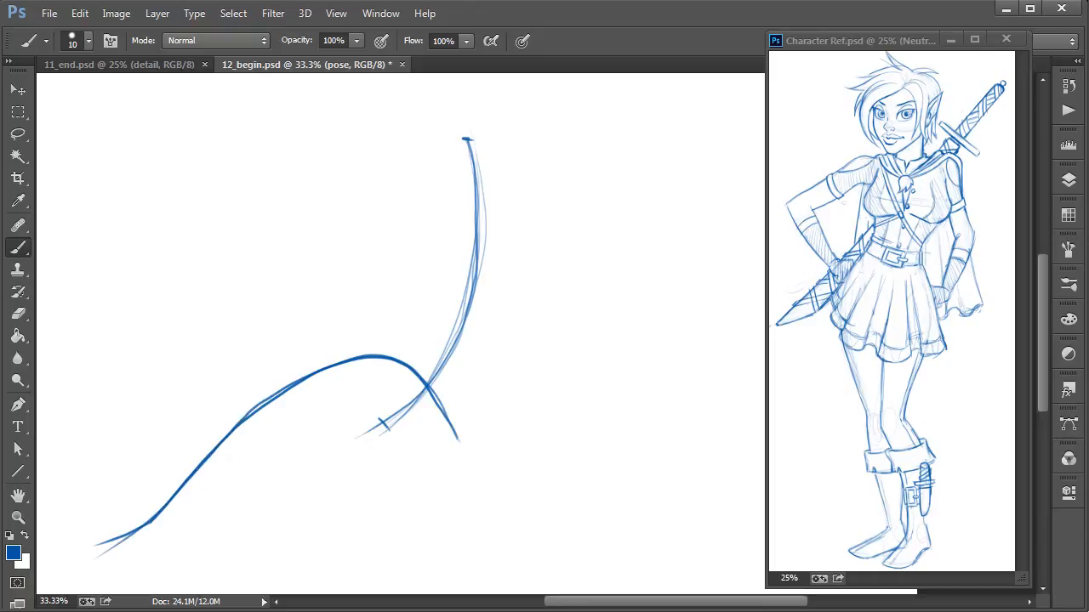
mouse_move(389, 367)
left_mouse_down()
mouse_move(519, 509)
mouse_move(408, 502)
mouse_move(310, 549)
left_mouse_up()
left_click_drag(391, 371, 476, 460)
mouse_move(477, 460)
left_mouse_down()
mouse_move(520, 514)
mouse_move(289, 566)
left_mouse_up()
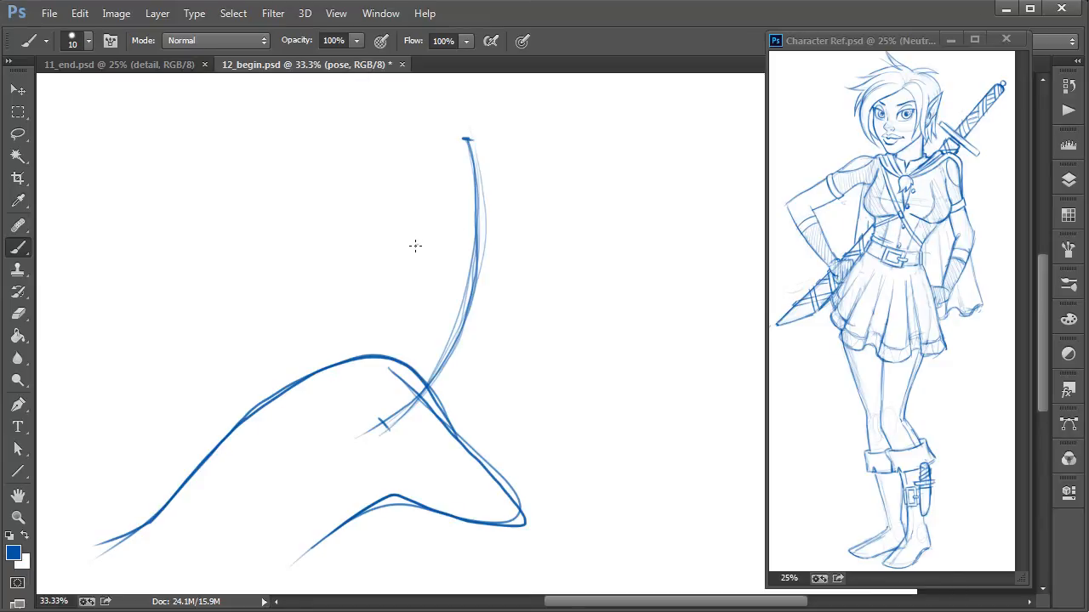
Draw the shoulder line, slanted chest line and the raised upper-arm strokes.
left_click_drag(415, 244, 525, 240)
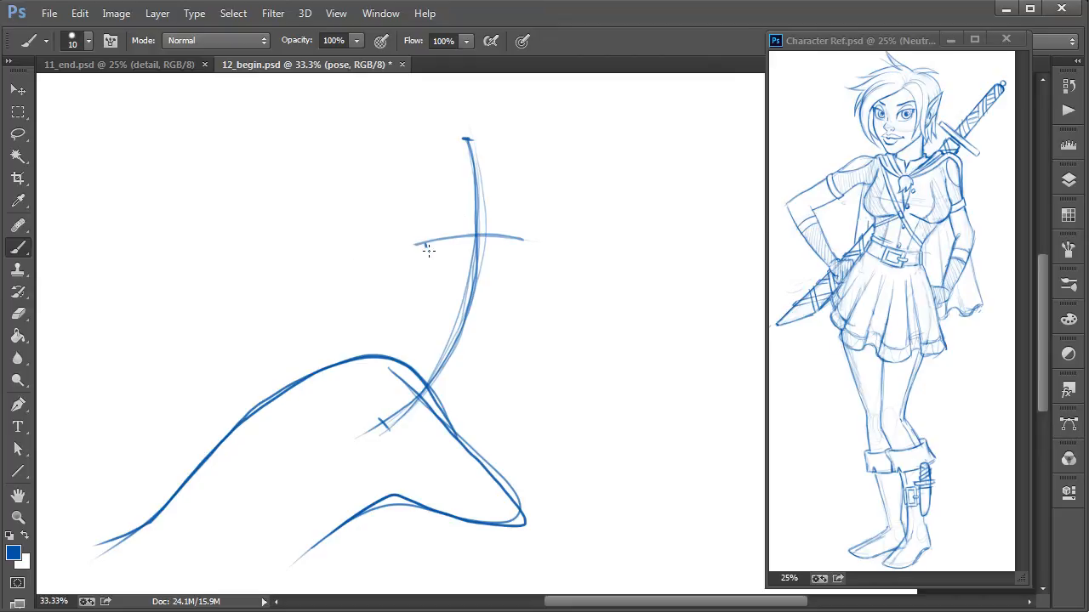
mouse_move(423, 244)
left_mouse_down()
mouse_move(519, 281)
mouse_move(506, 136)
left_mouse_up()
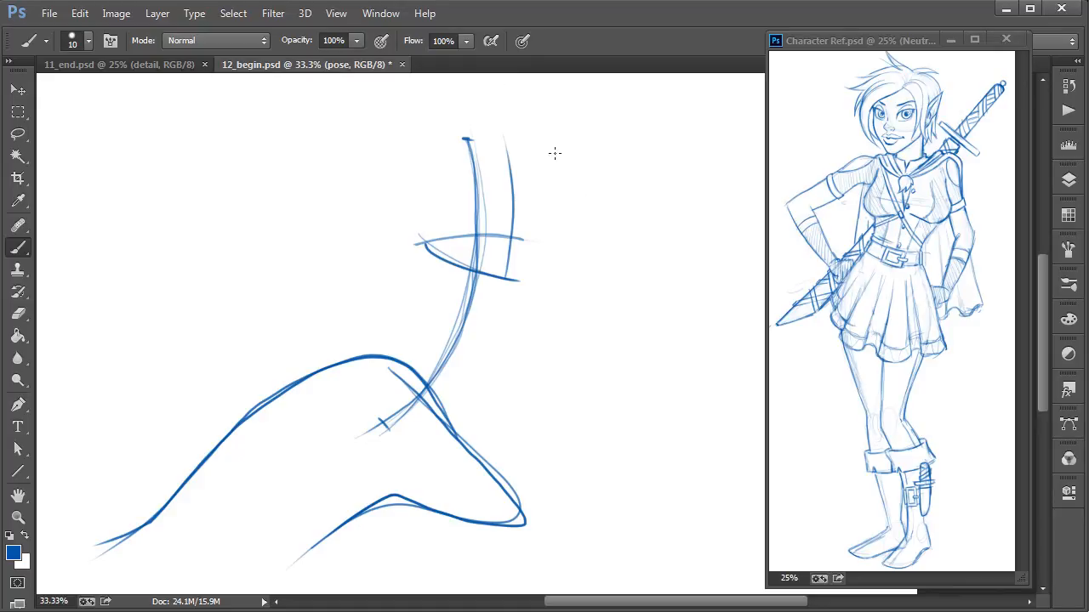
left_click_drag(517, 237, 534, 240)
left_click_drag(511, 241, 563, 199)
left_click_drag(541, 126, 562, 212)
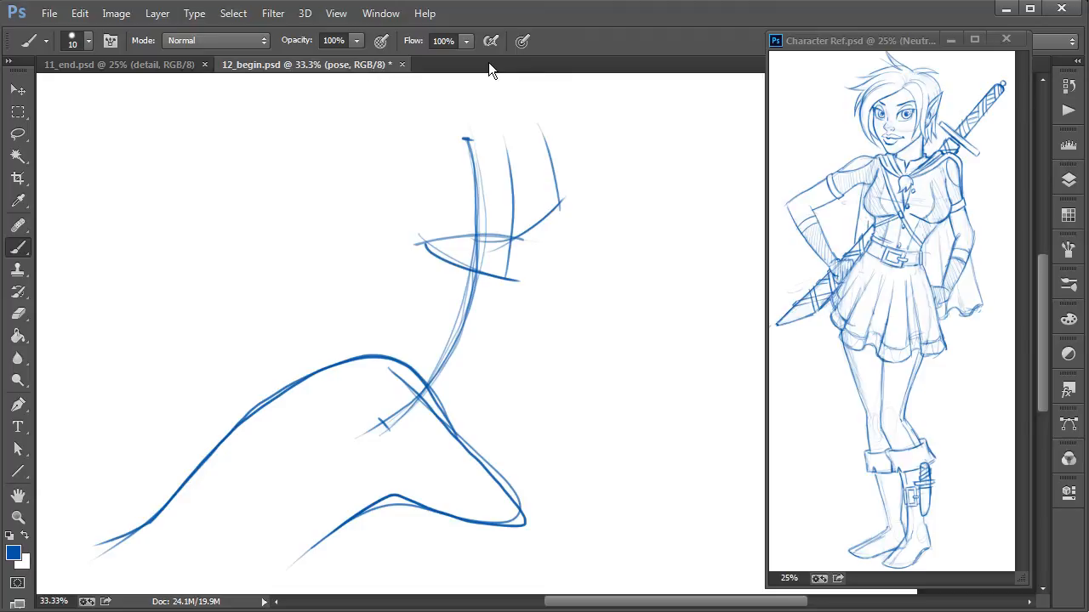
Sweep a long curved sword line across the top of the sketch and retrace it.
left_click_drag(193, 226, 714, 139)
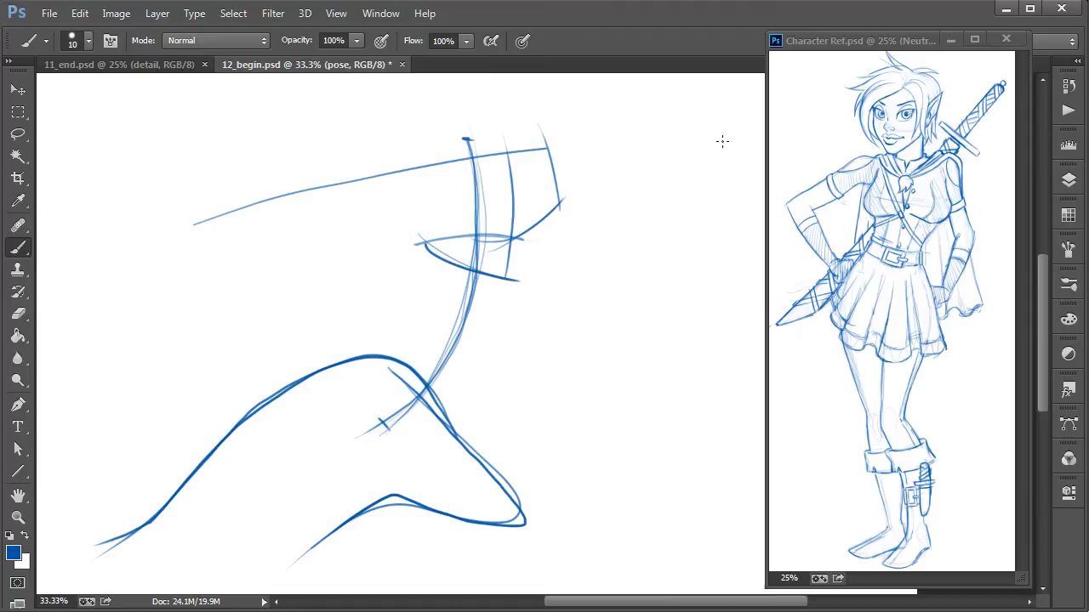
left_click_drag(599, 151, 146, 247)
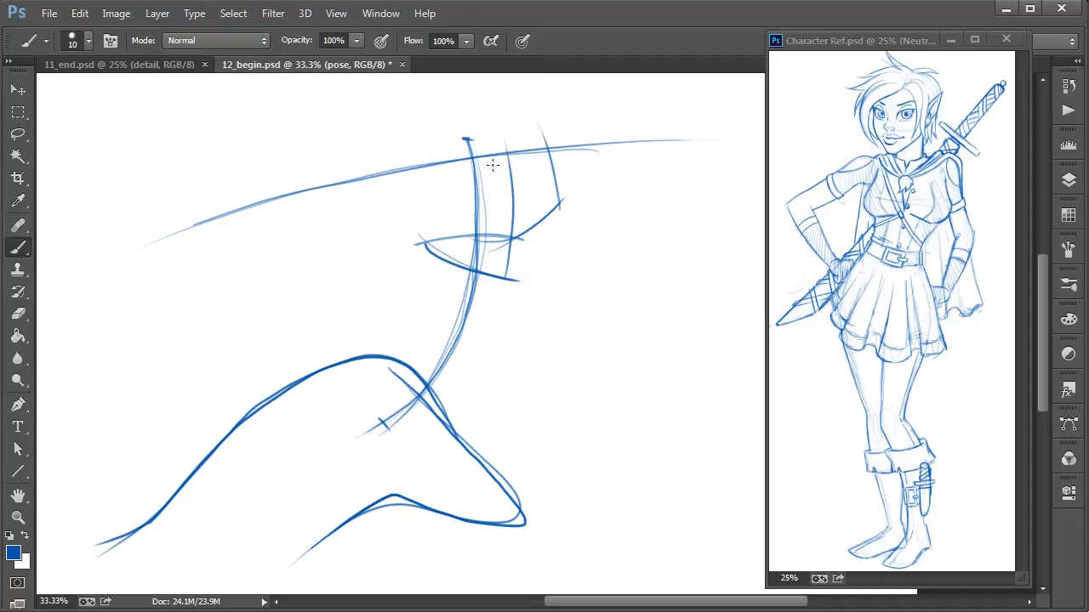
Draw a reinforced head circle with neck, jaw and cross construction lines atop the spine.
left_click_drag(445, 200, 437, 162)
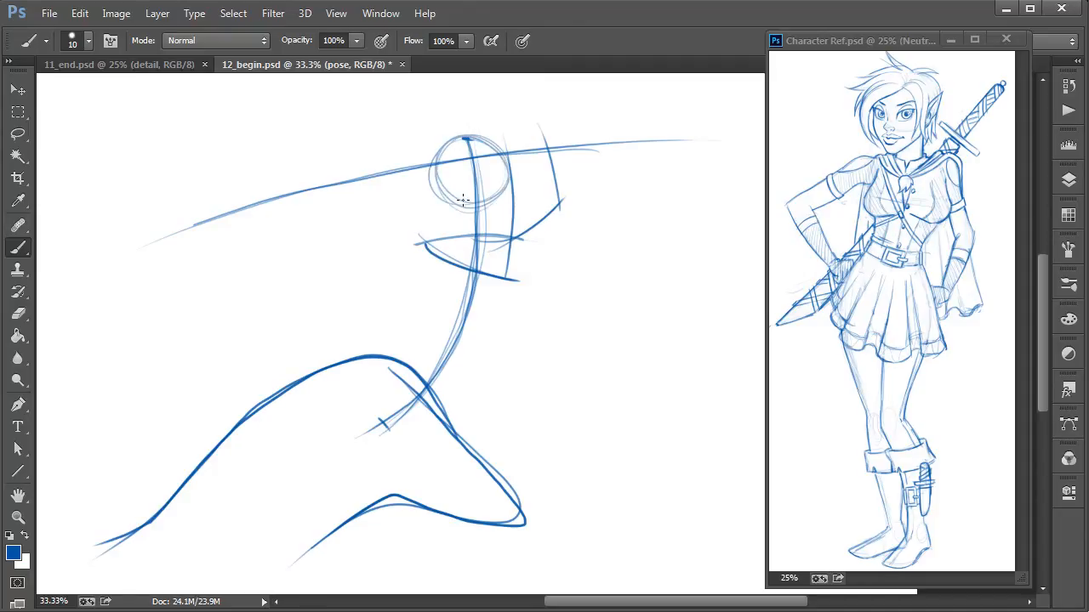
left_click_drag(462, 199, 477, 141)
mouse_move(442, 193)
left_mouse_down()
mouse_move(444, 214)
mouse_move(473, 238)
mouse_move(503, 211)
left_mouse_up()
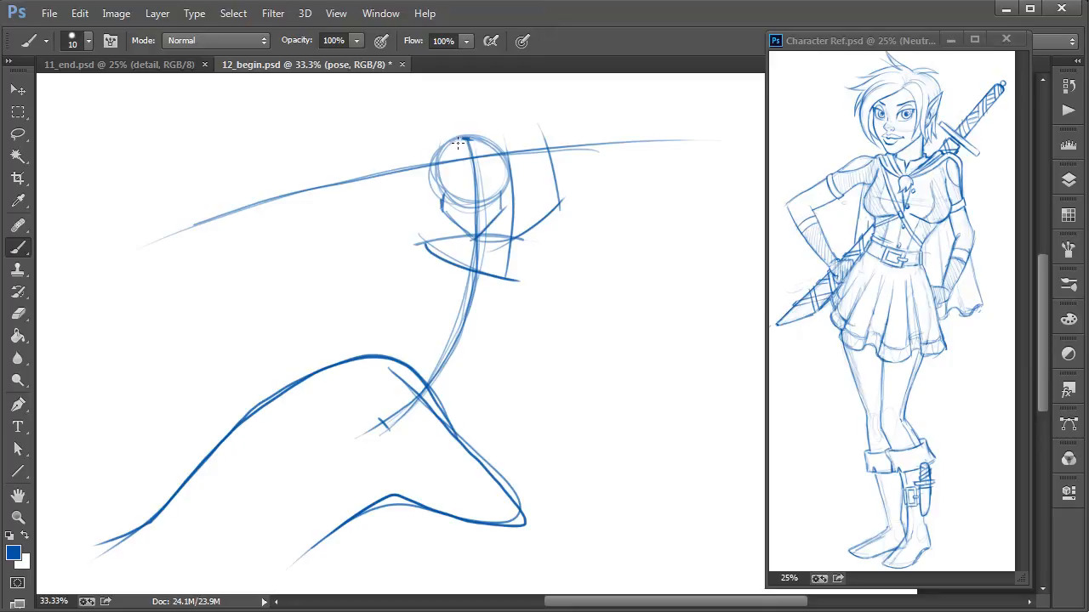
mouse_move(458, 136)
left_mouse_down()
mouse_move(448, 189)
mouse_move(473, 245)
left_mouse_up()
mouse_move(452, 186)
left_mouse_down()
mouse_move(473, 245)
mouse_move(507, 170)
mouse_move(446, 209)
mouse_move(478, 225)
left_mouse_up()
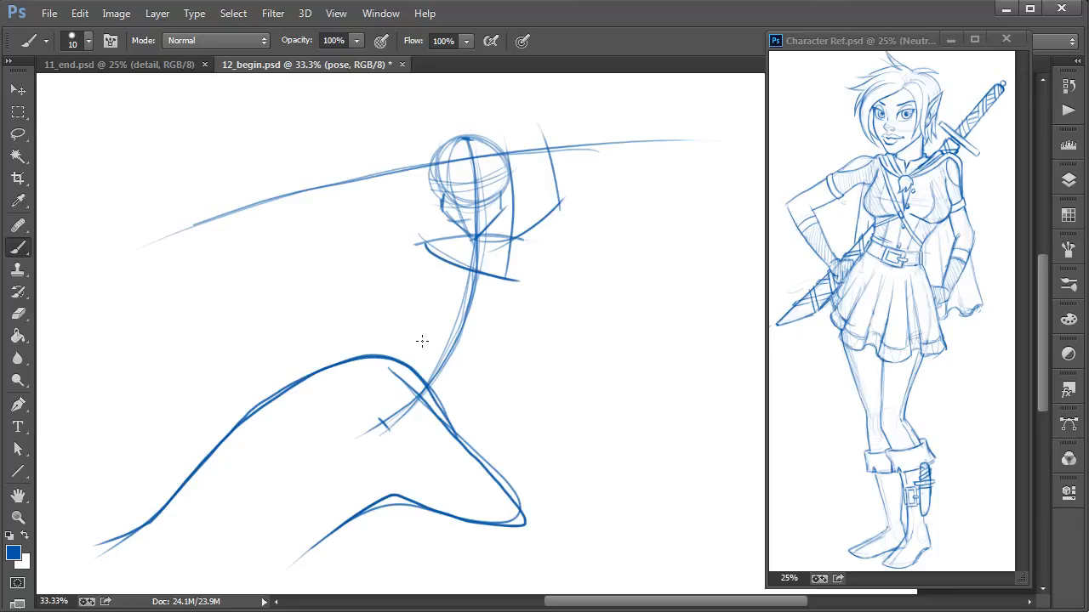
Block in the torso side lines and the lower arm diagonal with its elbow joint.
mouse_move(423, 349)
left_mouse_down()
mouse_move(417, 236)
mouse_move(502, 224)
mouse_move(536, 293)
mouse_move(425, 366)
left_mouse_up()
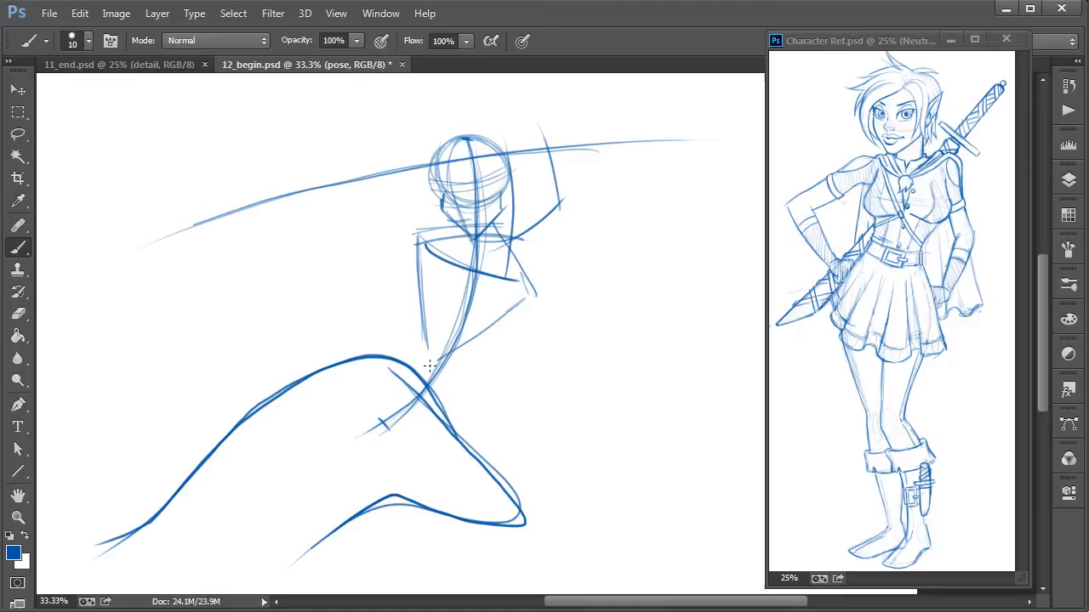
mouse_move(515, 308)
left_mouse_down()
mouse_move(417, 371)
mouse_move(416, 238)
mouse_move(485, 225)
mouse_move(527, 282)
mouse_move(434, 370)
left_mouse_up()
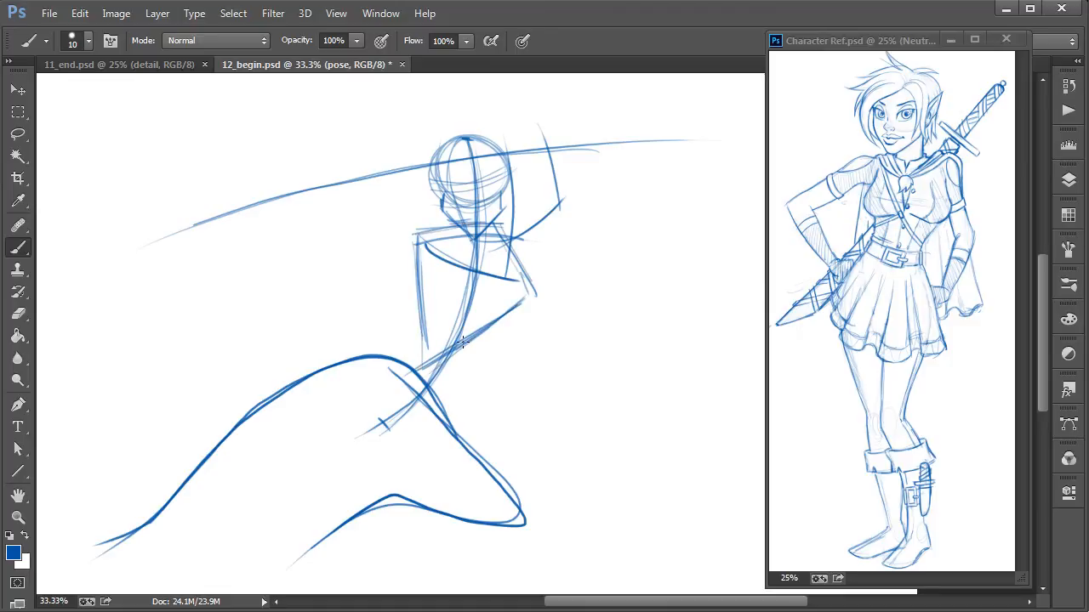
left_click_drag(417, 255, 423, 366)
mouse_move(519, 277)
left_mouse_down()
mouse_move(531, 294)
mouse_move(493, 319)
left_mouse_up()
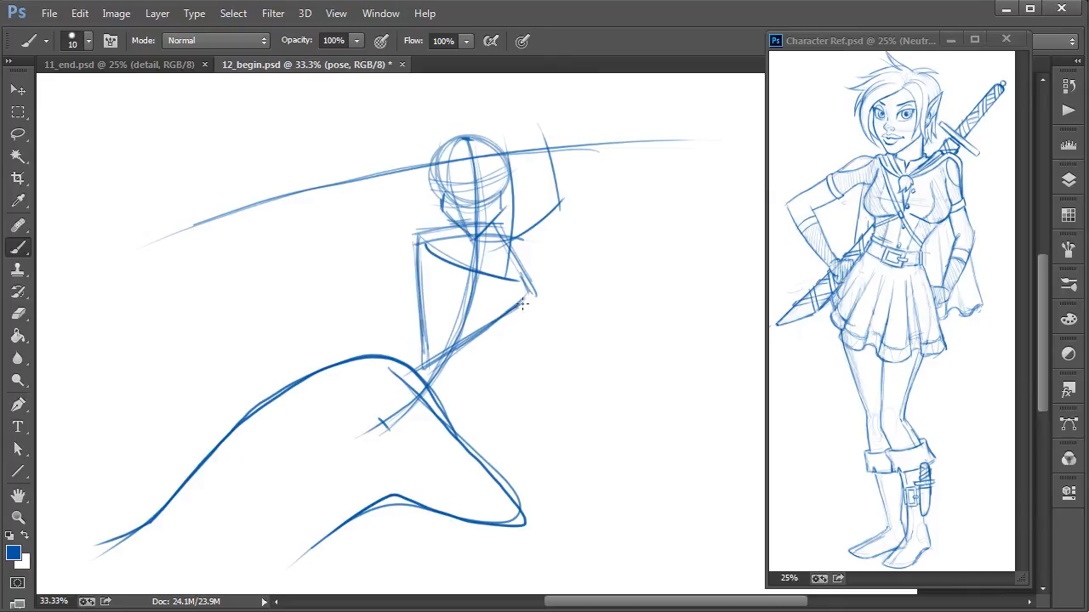
left_click_drag(510, 268, 531, 298)
Draw and reinforce a small circle on the chest.
left_click_drag(459, 274, 466, 272)
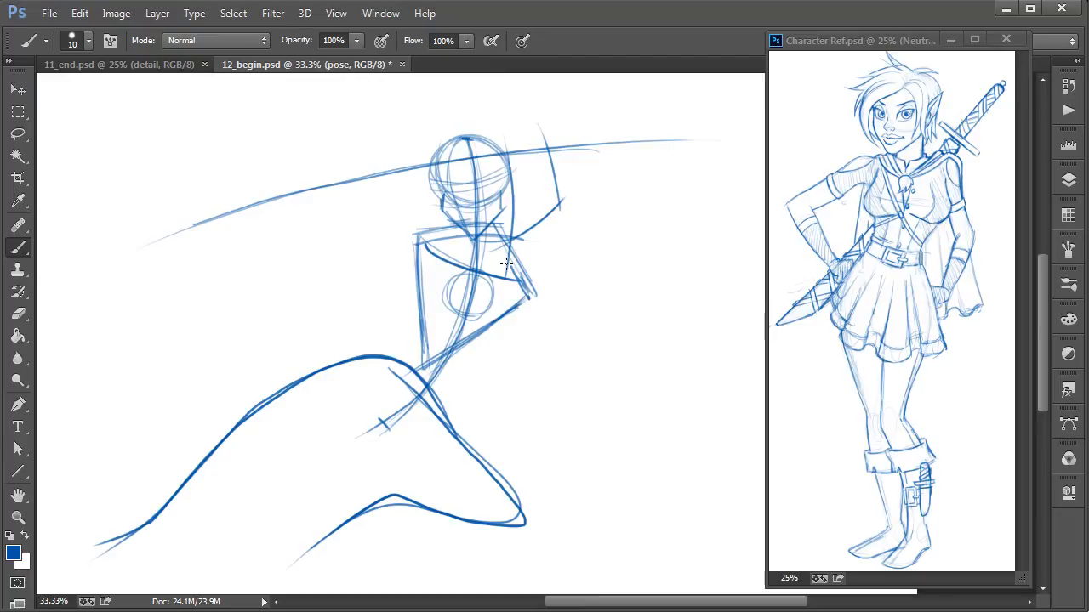
left_click_drag(449, 291, 484, 300)
Darken the torso edges and sketch the lower torso and hip lines.
left_click_drag(418, 235, 422, 380)
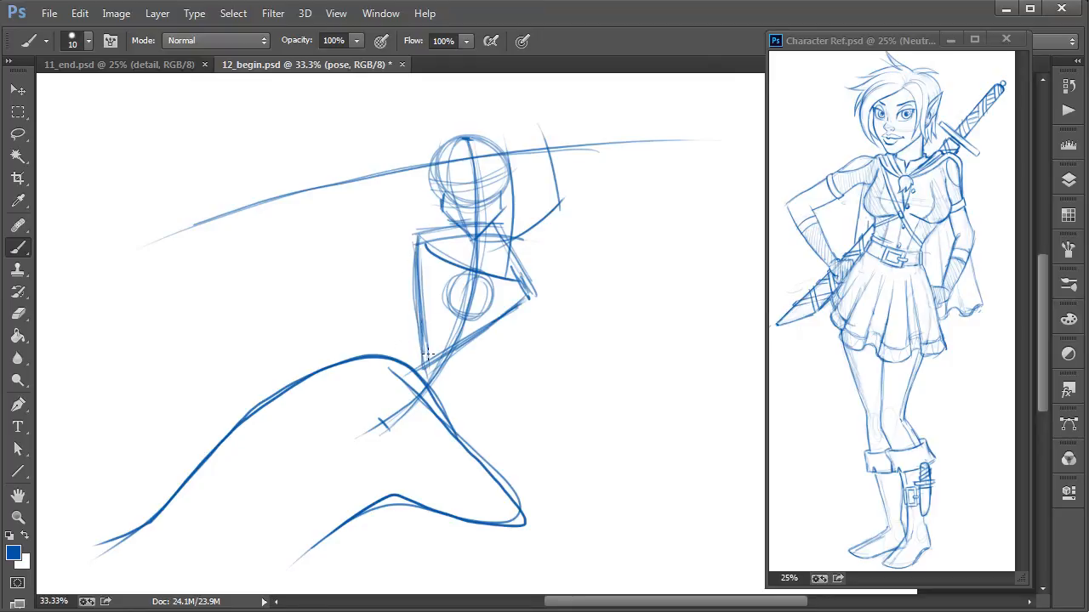
mouse_move(403, 315)
left_mouse_down()
mouse_move(418, 327)
mouse_move(366, 354)
left_mouse_up()
left_click_drag(467, 340, 461, 414)
left_click_drag(427, 313, 469, 352)
mouse_move(418, 323)
left_mouse_down()
mouse_move(393, 335)
mouse_move(381, 423)
mouse_move(459, 405)
left_mouse_up()
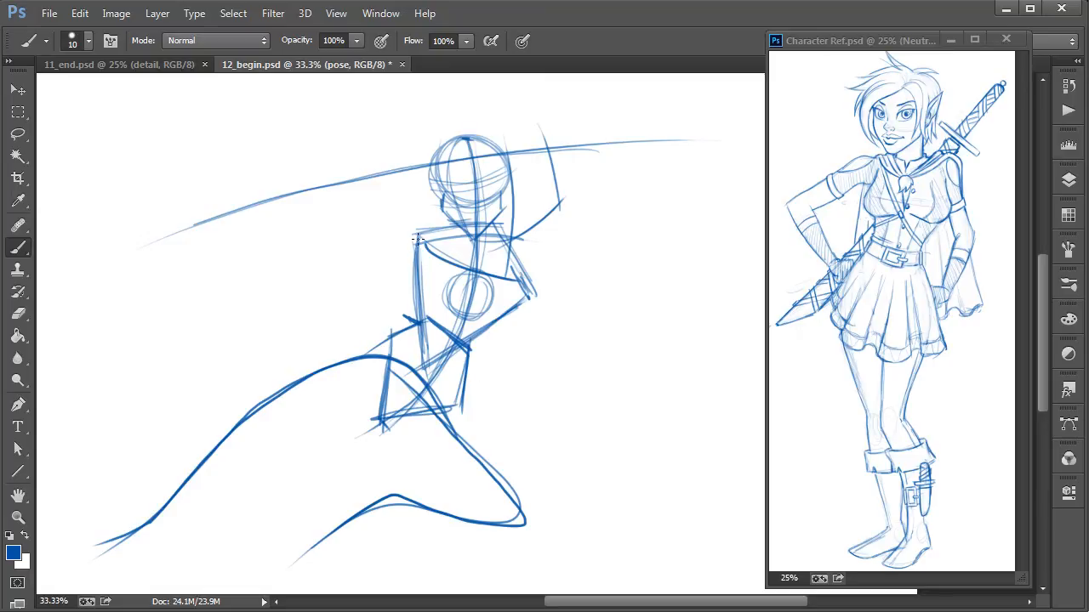
mouse_move(417, 241)
left_mouse_down()
mouse_move(419, 338)
mouse_move(429, 322)
left_mouse_up()
Draw a curved direction arrow around the chest and an arrow pointing down at the hip.
left_click(512, 368)
mouse_move(523, 353)
left_mouse_down()
mouse_move(385, 219)
mouse_move(408, 226)
left_mouse_up()
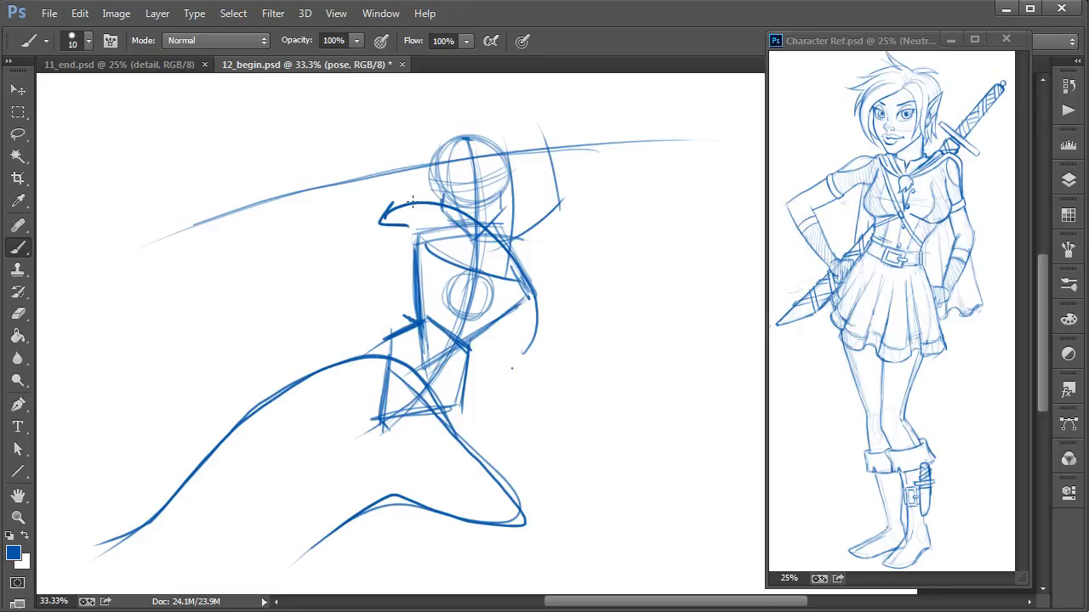
left_click_drag(380, 284, 411, 321)
left_click_drag(410, 299, 412, 320)
Sketch the thigh extending left and end it in a knee joint circle.
mouse_move(391, 341)
left_mouse_down()
mouse_move(249, 384)
mouse_move(313, 362)
left_mouse_up()
left_click_drag(267, 405, 381, 400)
mouse_move(272, 383)
left_mouse_down()
mouse_move(259, 412)
mouse_move(272, 430)
mouse_move(185, 502)
left_mouse_up()
Sketch the extended leg's shin and foot, then the bent leg's thigh lines.
mouse_move(243, 396)
left_mouse_down()
mouse_move(247, 408)
mouse_move(174, 494)
mouse_move(184, 478)
left_mouse_up()
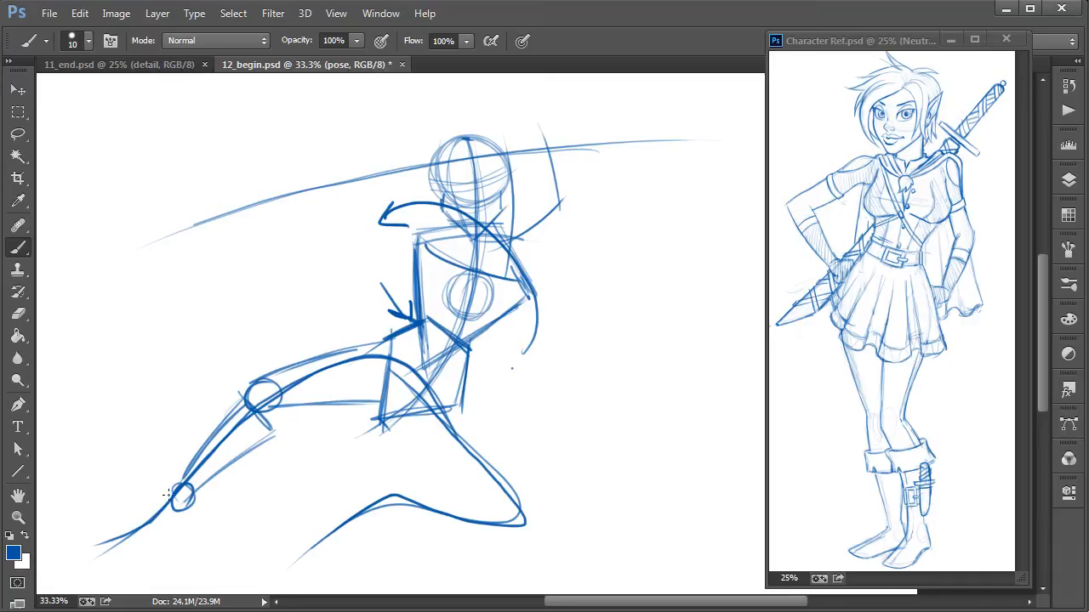
mouse_move(170, 495)
left_mouse_down()
mouse_move(107, 521)
mouse_move(143, 543)
mouse_move(146, 533)
mouse_move(140, 540)
left_mouse_up()
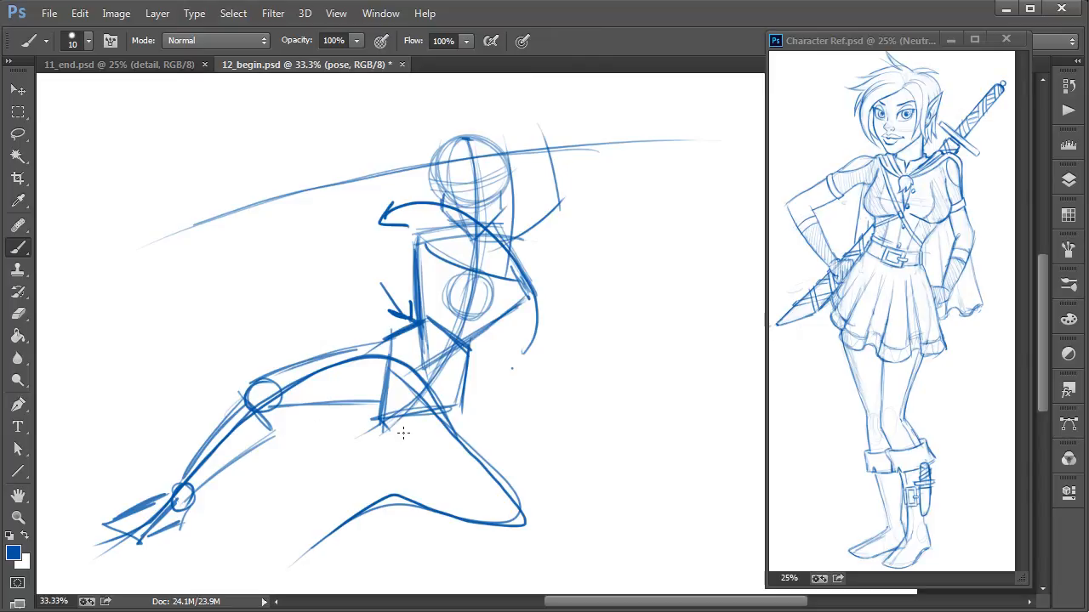
left_click_drag(381, 419, 491, 517)
mouse_move(436, 396)
left_mouse_down()
mouse_move(527, 508)
mouse_move(514, 527)
left_mouse_up()
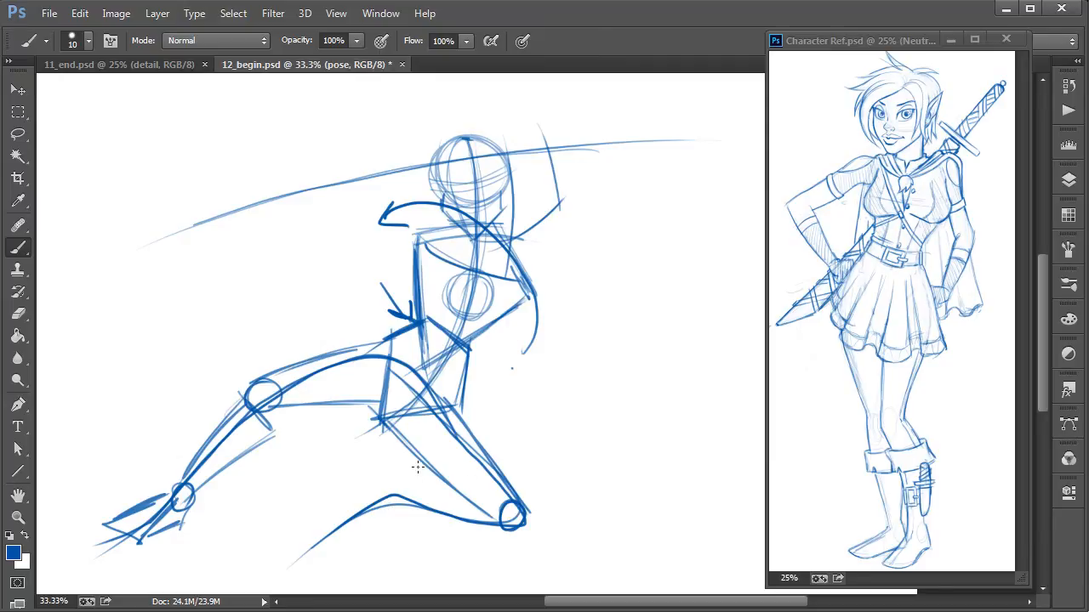
Add the bent leg's joint circles, connect them with lower-leg lines and a foot wedge.
left_click_drag(387, 485, 383, 514)
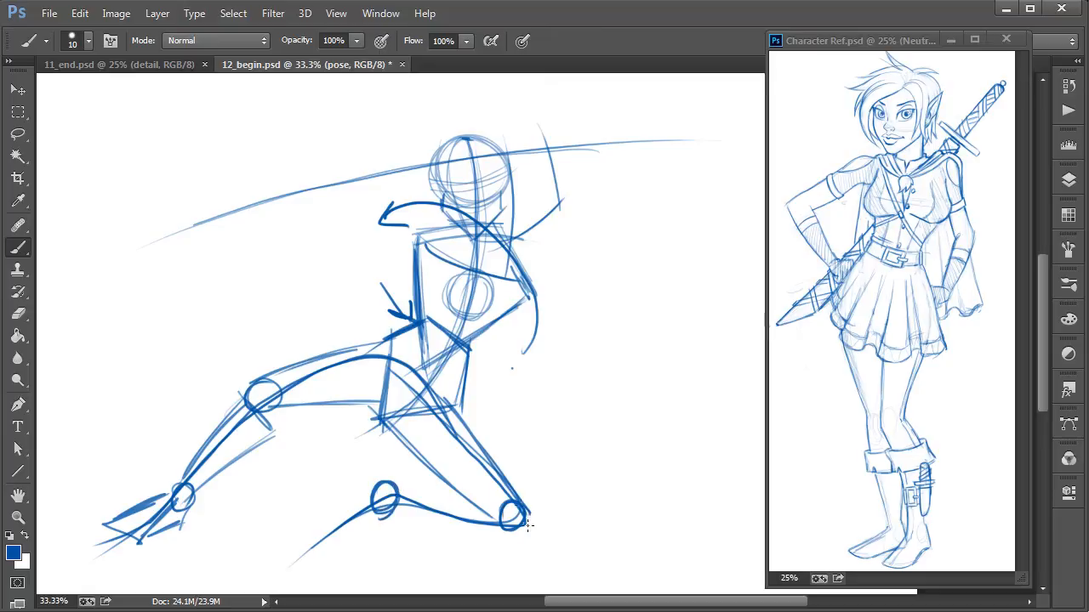
left_click_drag(510, 500, 515, 529)
left_click_drag(383, 487, 515, 500)
left_click_drag(382, 510, 536, 534)
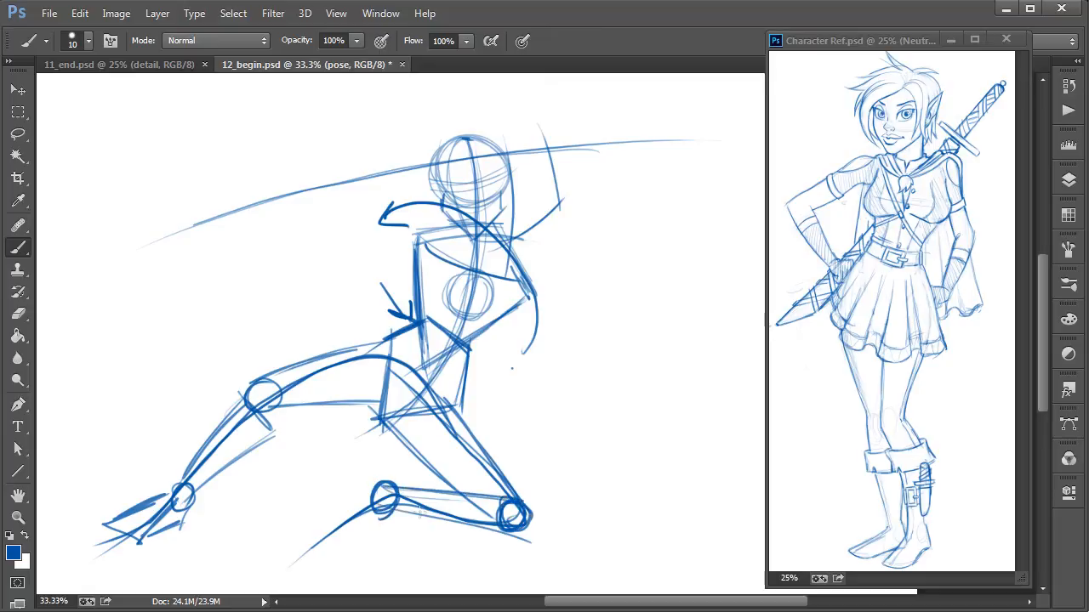
left_click_drag(374, 506, 294, 562)
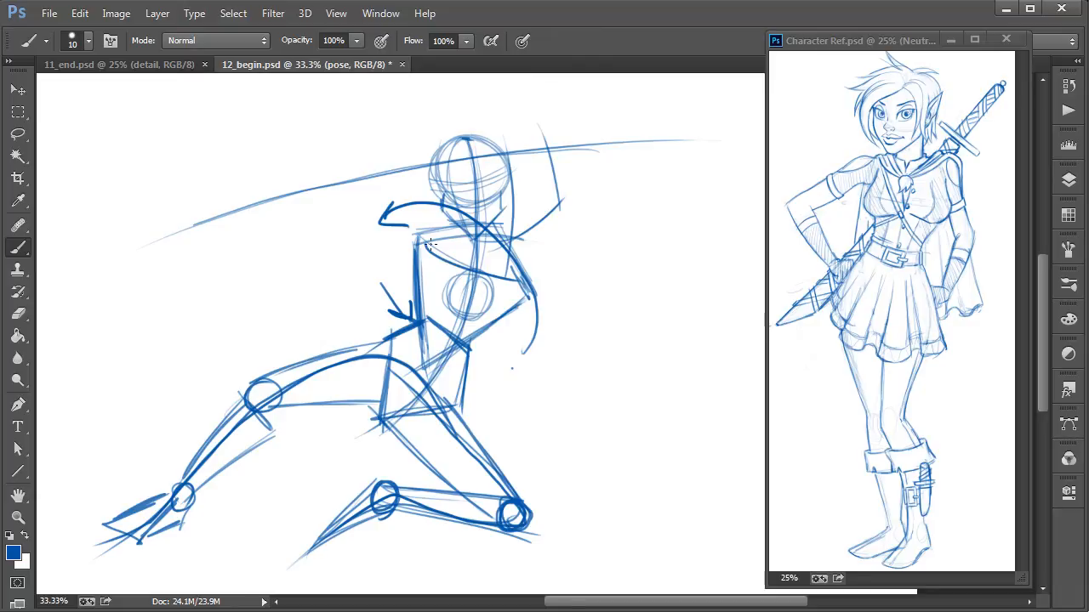
Draw both shoulder joint circles, connect them across the torso and add neck marks.
left_click_drag(432, 245, 443, 216)
left_click_drag(491, 262, 514, 256)
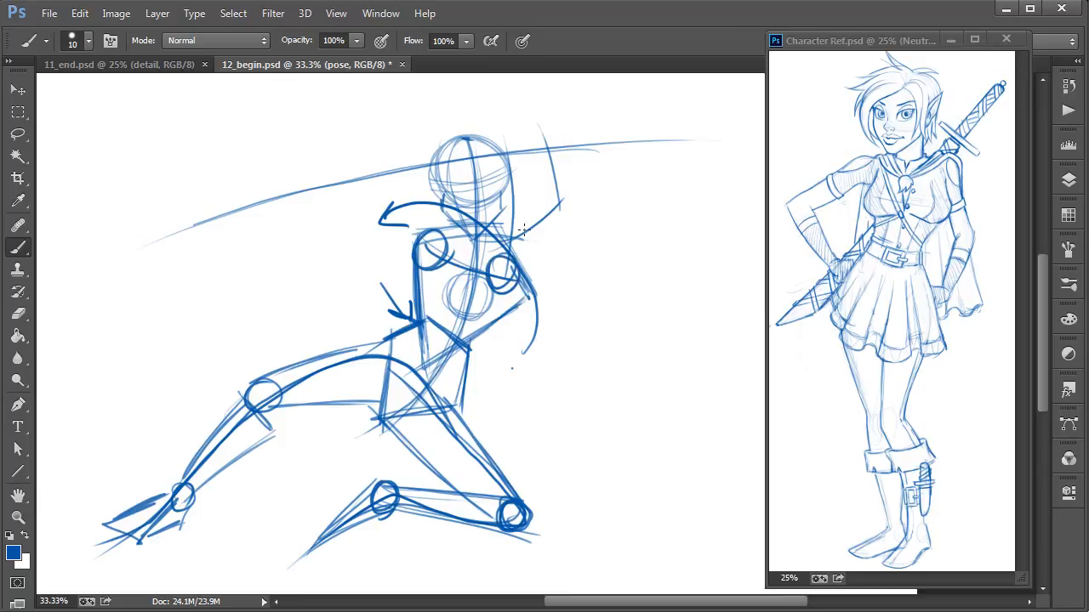
left_click_drag(435, 235, 501, 255)
mouse_move(430, 271)
left_mouse_down()
mouse_move(500, 282)
mouse_move(509, 170)
mouse_move(521, 265)
left_mouse_up()
mouse_move(496, 187)
left_mouse_down()
mouse_move(525, 183)
mouse_move(489, 145)
mouse_move(535, 138)
mouse_move(519, 185)
mouse_move(488, 140)
mouse_move(524, 140)
left_mouse_up()
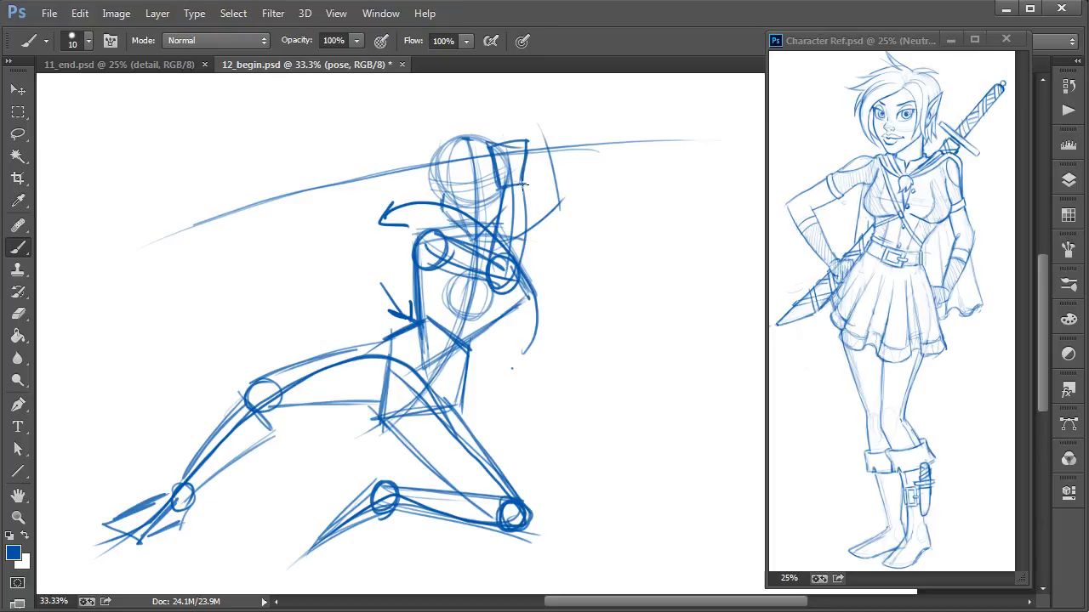
Draw two boxy hands above the head gripping the sword hilt with its knob.
left_click_drag(495, 183, 490, 149)
mouse_move(492, 145)
left_mouse_down()
mouse_move(531, 141)
mouse_move(522, 183)
mouse_move(502, 186)
left_mouse_up()
mouse_move(499, 145)
left_mouse_down()
mouse_move(525, 177)
mouse_move(573, 170)
left_mouse_up()
mouse_move(568, 166)
left_mouse_down()
mouse_move(561, 131)
mouse_move(526, 141)
mouse_move(532, 170)
mouse_move(549, 173)
left_mouse_up()
mouse_move(529, 136)
left_mouse_down()
mouse_move(533, 148)
mouse_move(565, 136)
left_mouse_up()
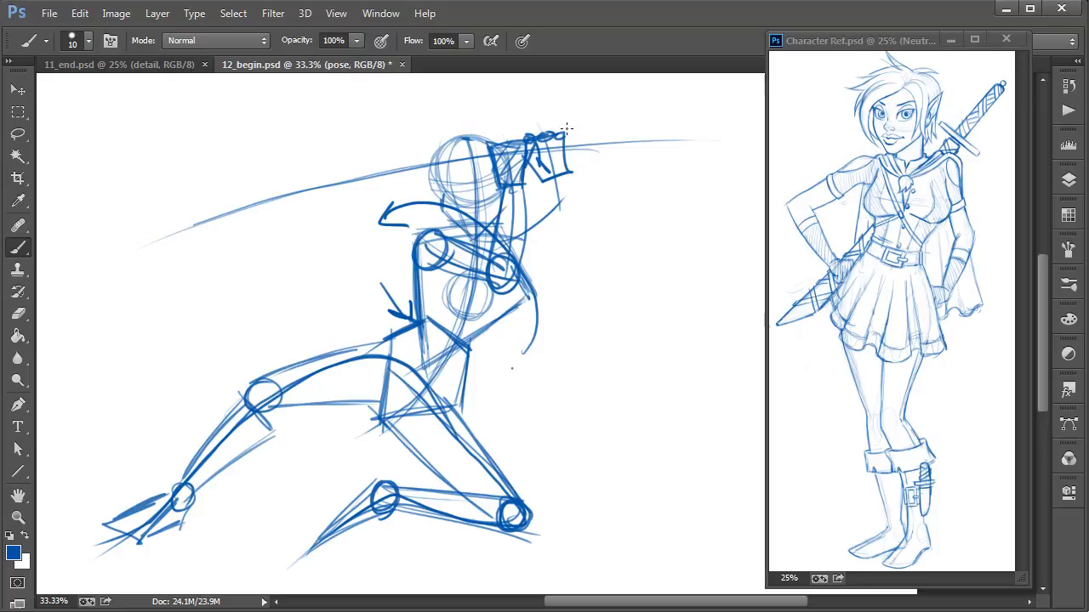
mouse_move(562, 169)
left_mouse_down()
mouse_move(550, 214)
mouse_move(575, 208)
mouse_move(557, 212)
left_mouse_up()
Sketch the raised forearms up to the hands and a direction arrow off the torso.
mouse_move(485, 240)
left_mouse_down()
mouse_move(557, 209)
mouse_move(521, 259)
left_mouse_up()
left_click_drag(568, 211, 519, 259)
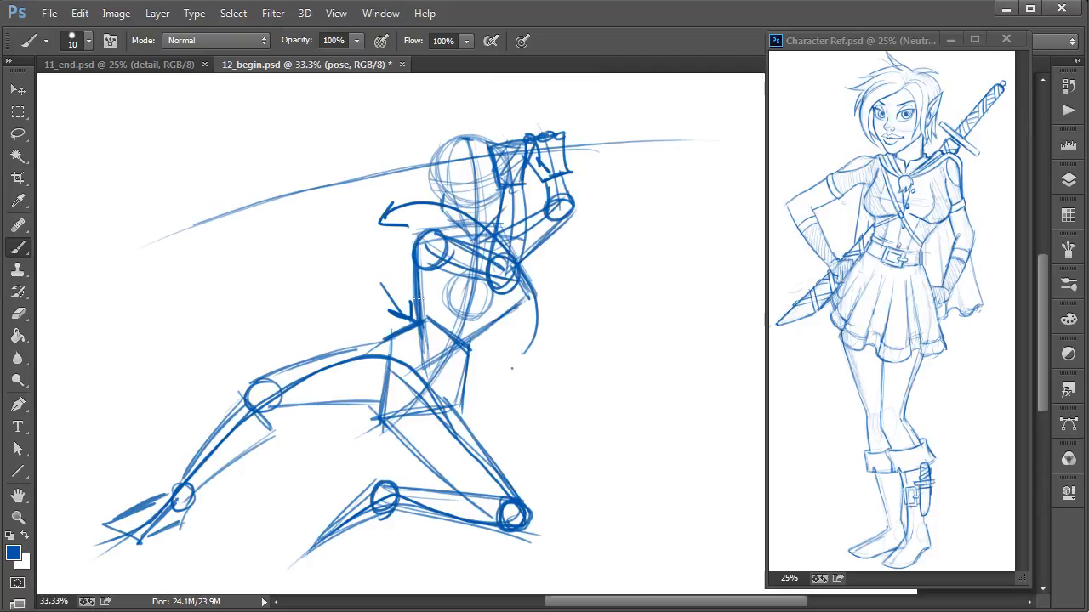
left_click_drag(437, 304, 552, 294)
left_click_drag(553, 291, 544, 310)
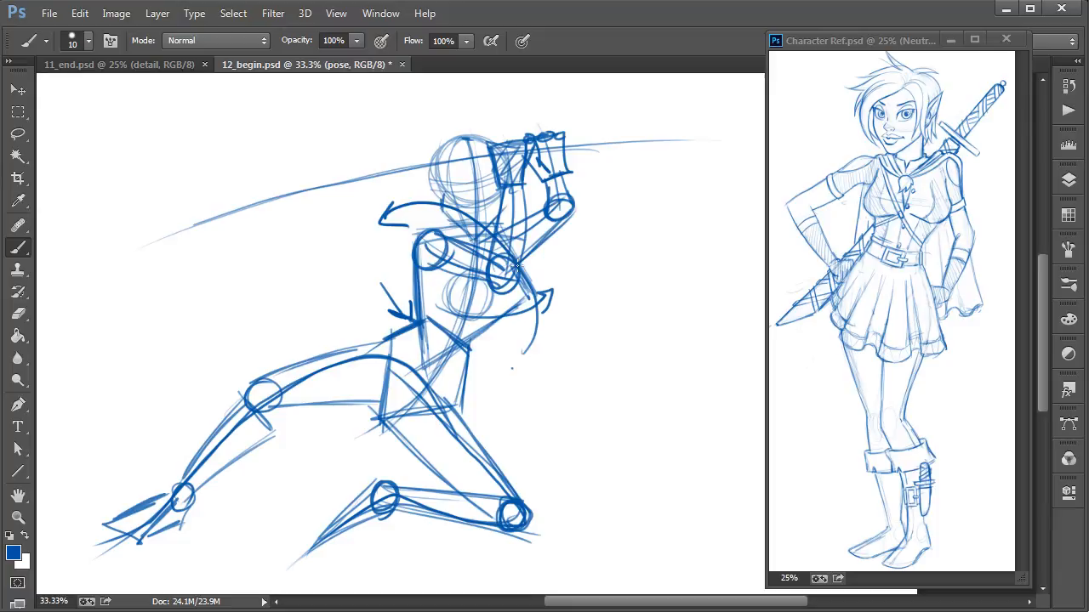
Brush a long zigzag shape trailing leftward from the torso.
mouse_move(604, 272)
left_mouse_down()
mouse_move(221, 289)
mouse_move(110, 349)
mouse_move(178, 374)
left_mouse_up()
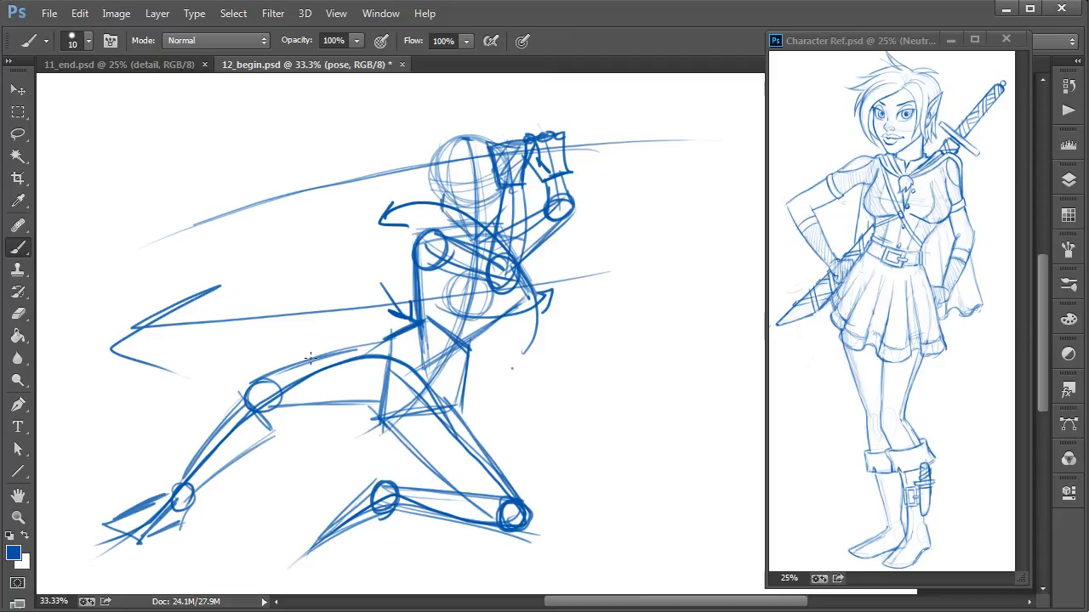
Lasso the extended leg and start Free Transform on the selection.
left_click(18, 133)
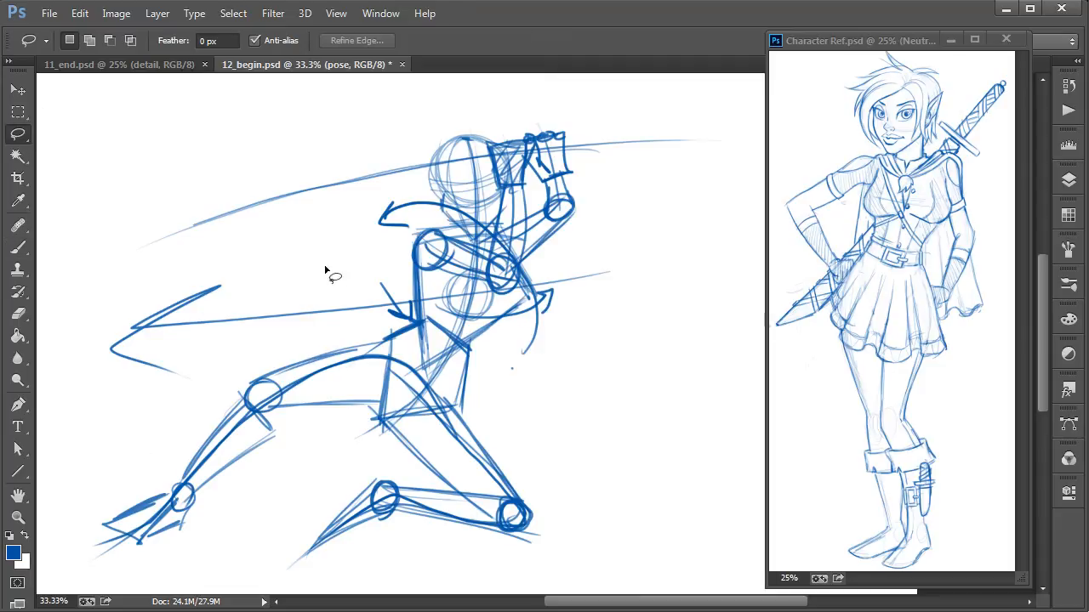
left_click_drag(395, 340, 391, 334)
right_click(292, 380)
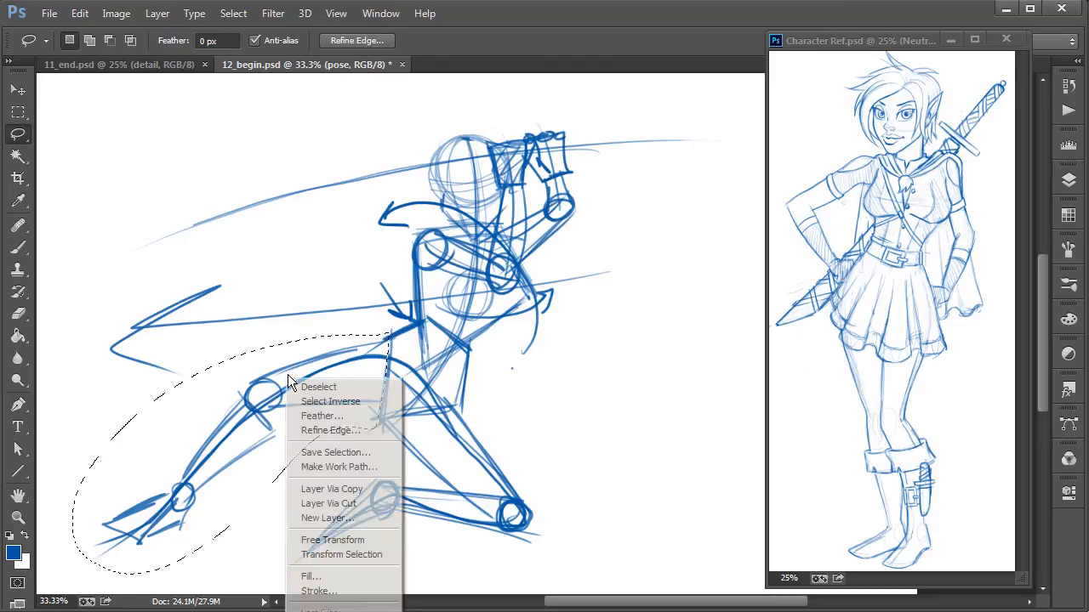
left_click(333, 540)
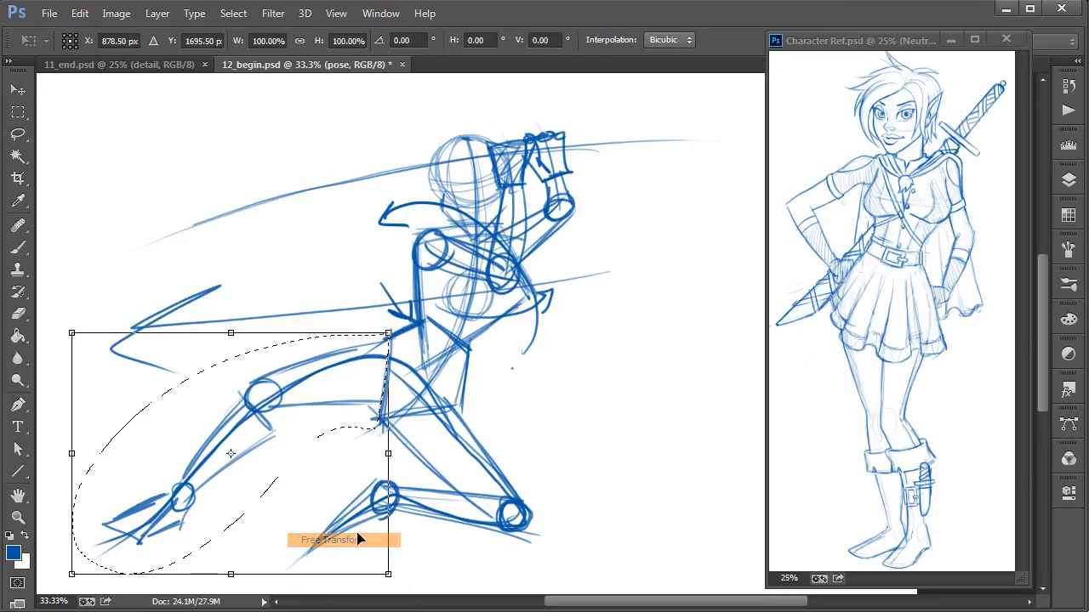
Rotate the leg upward to about eight degrees, apply it and deselect.
left_click(374, 399, "ctrl")
left_click_drag(459, 508, 454, 531)
left_click_drag(331, 527, 355, 500)
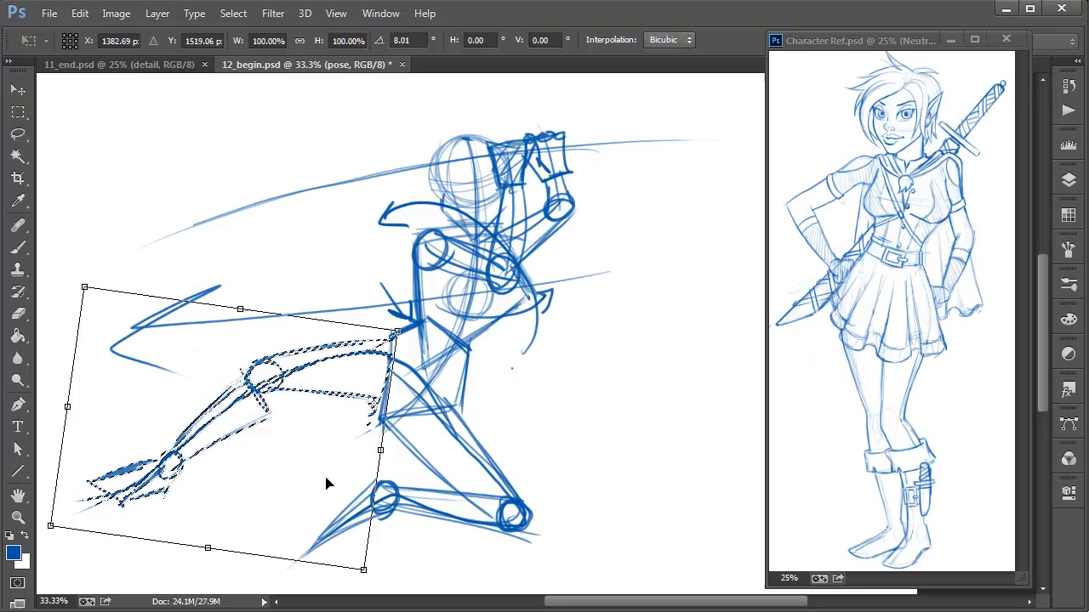
key("Return")
key("ctrl+d")
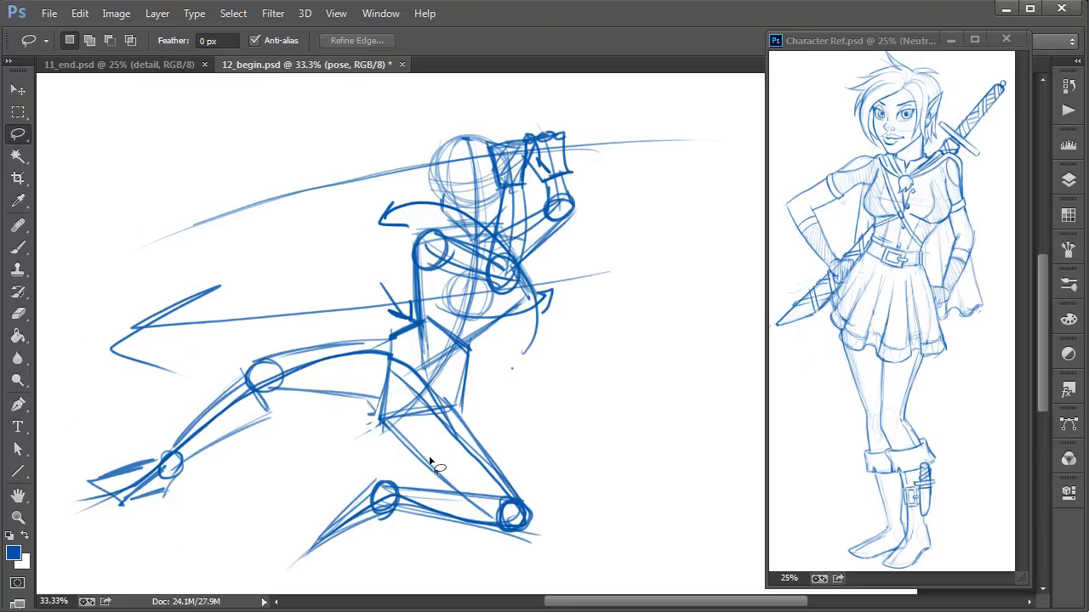